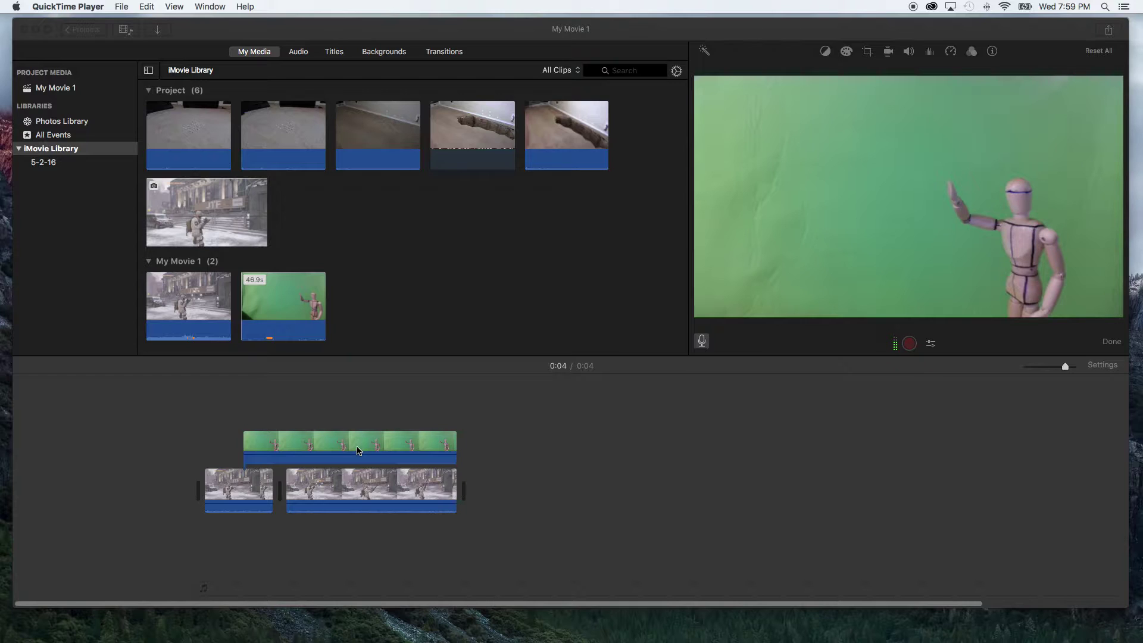
- Add the solid red background after the game footage and move the green-screen clip above it
{"action": "left_click", "coordinate": [382, 54]}
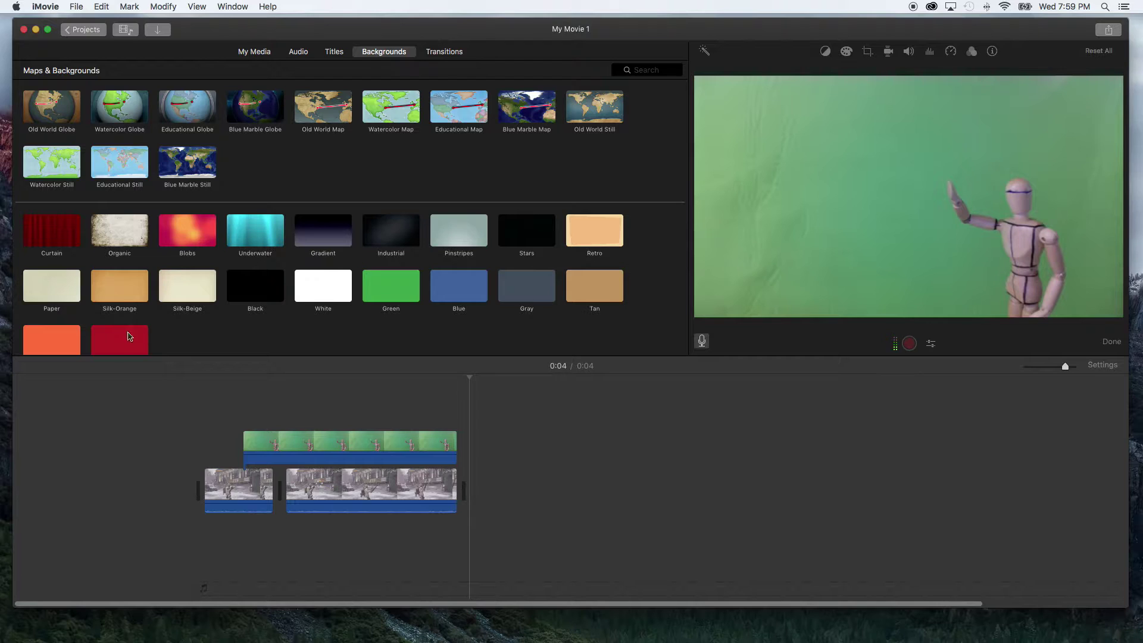
{"action": "left_click", "coordinate": [126, 340]}
{"action": "left_click_drag", "start_coordinate": [126, 341], "coordinate": [475, 475]}
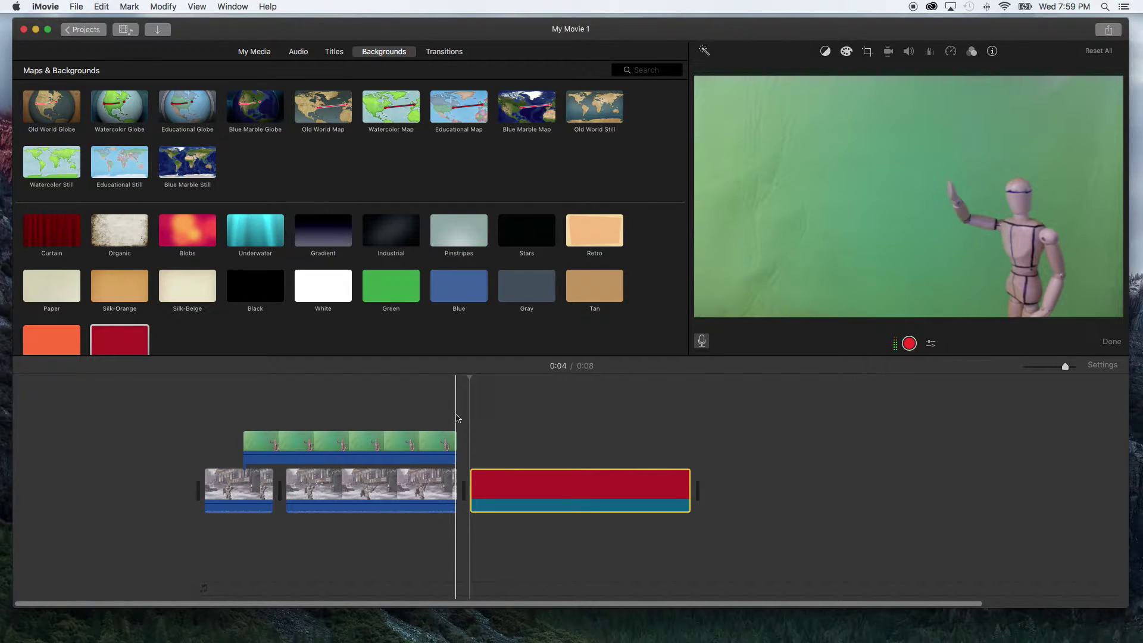
{"action": "left_click_drag", "start_coordinate": [384, 439], "coordinate": [614, 439]}
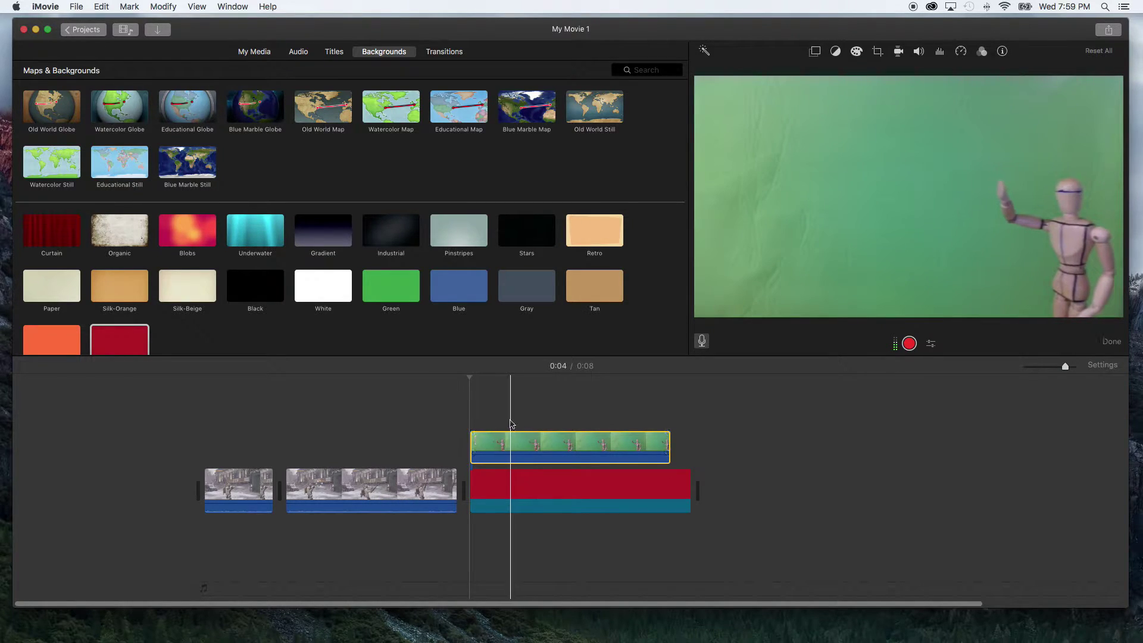
- Set the mannequin clip's video overlay to Green/Blue Screen to key out the green backdrop
{"action": "left_click", "coordinate": [482, 408]}
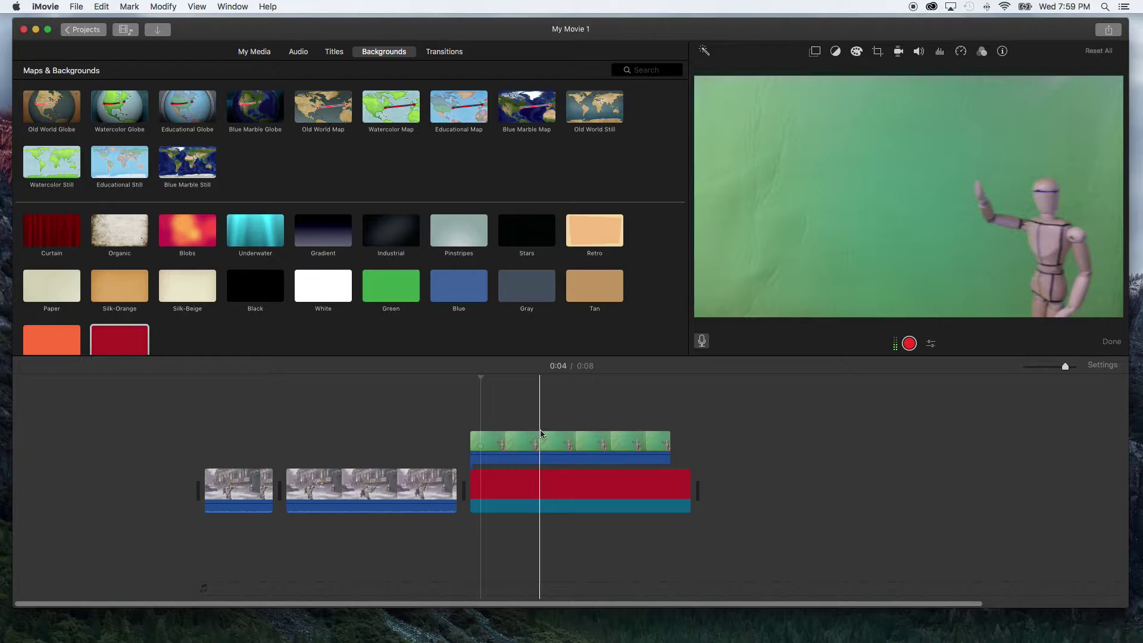
{"action": "left_click", "coordinate": [551, 444]}
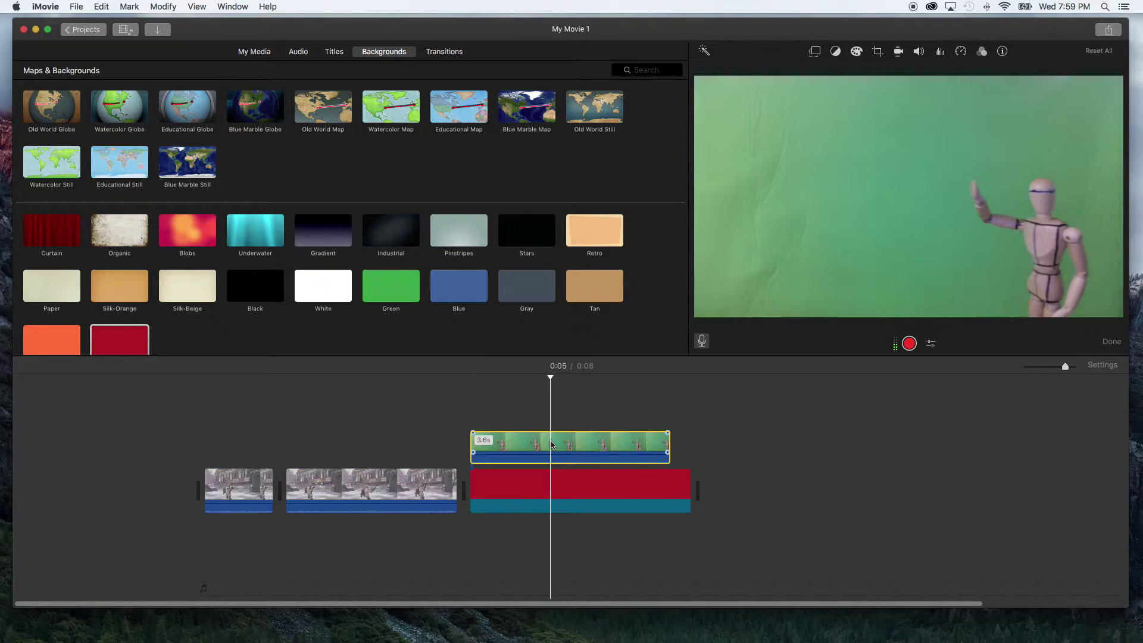
{"action": "left_click", "coordinate": [814, 52]}
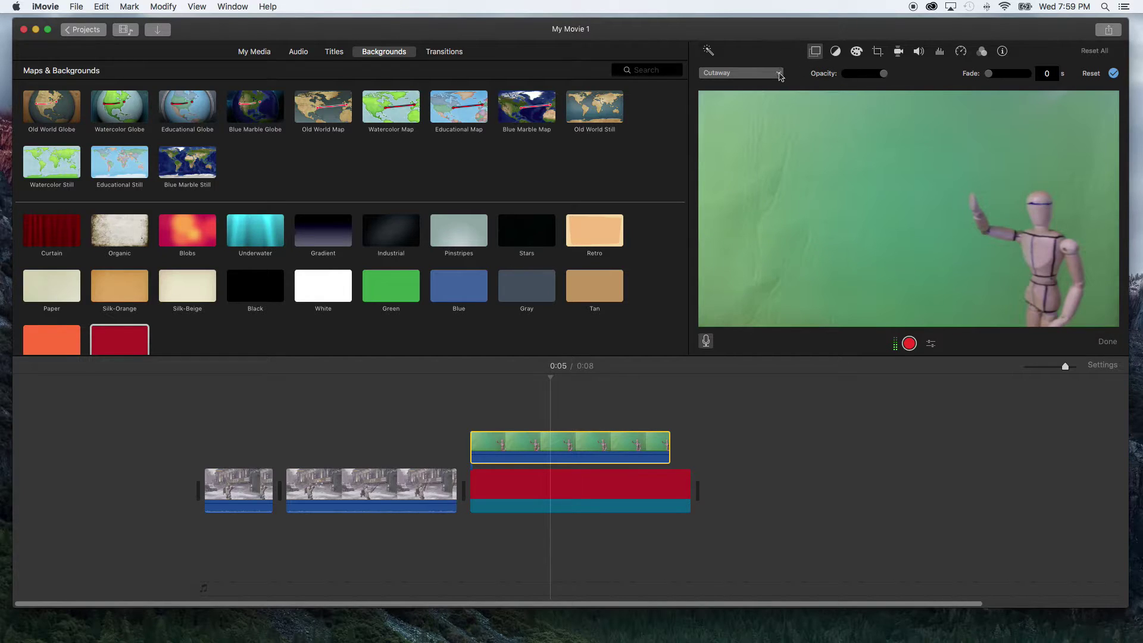
{"action": "left_click", "coordinate": [780, 74]}
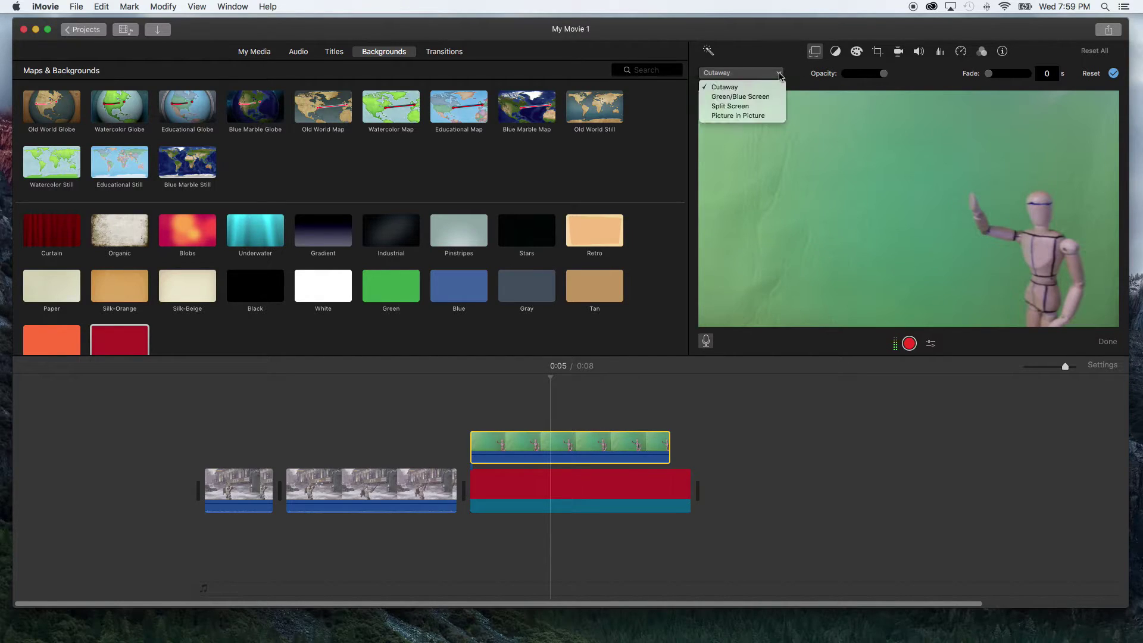
{"action": "left_click", "coordinate": [750, 97]}
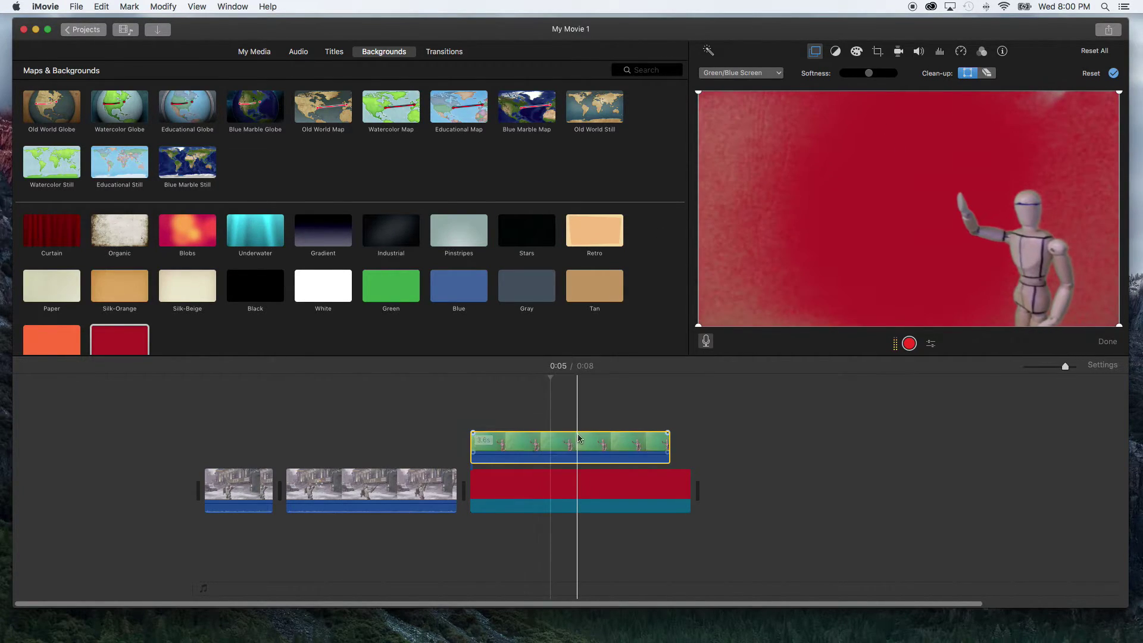
{"action": "left_click_drag", "start_coordinate": [578, 439], "coordinate": [396, 440]}
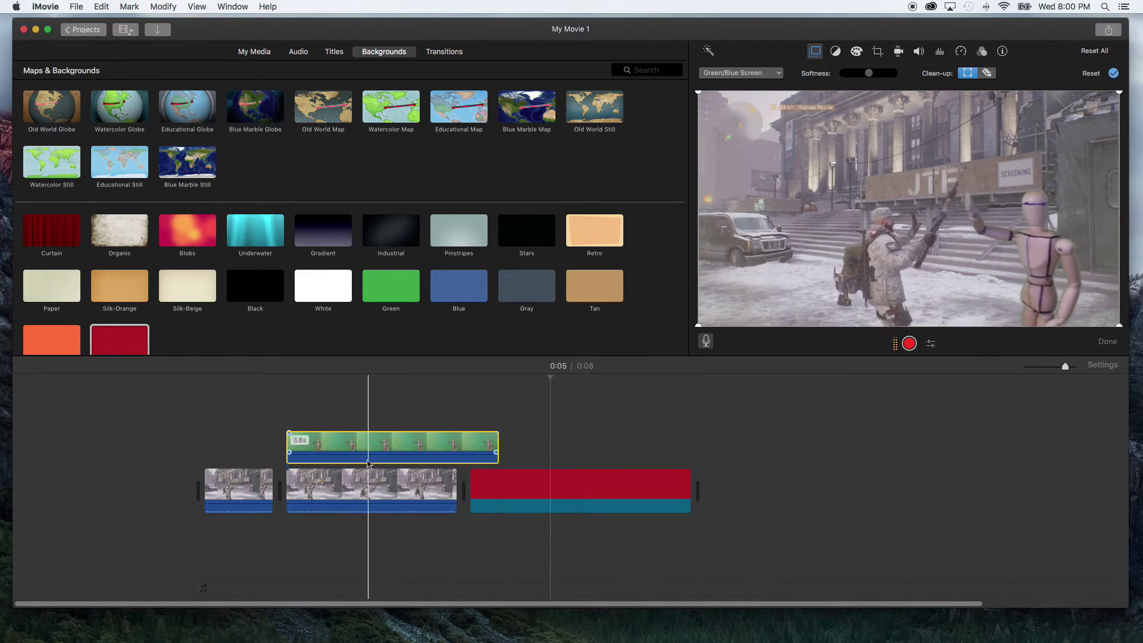
{"action": "left_click_drag", "start_coordinate": [365, 441], "coordinate": [544, 426]}
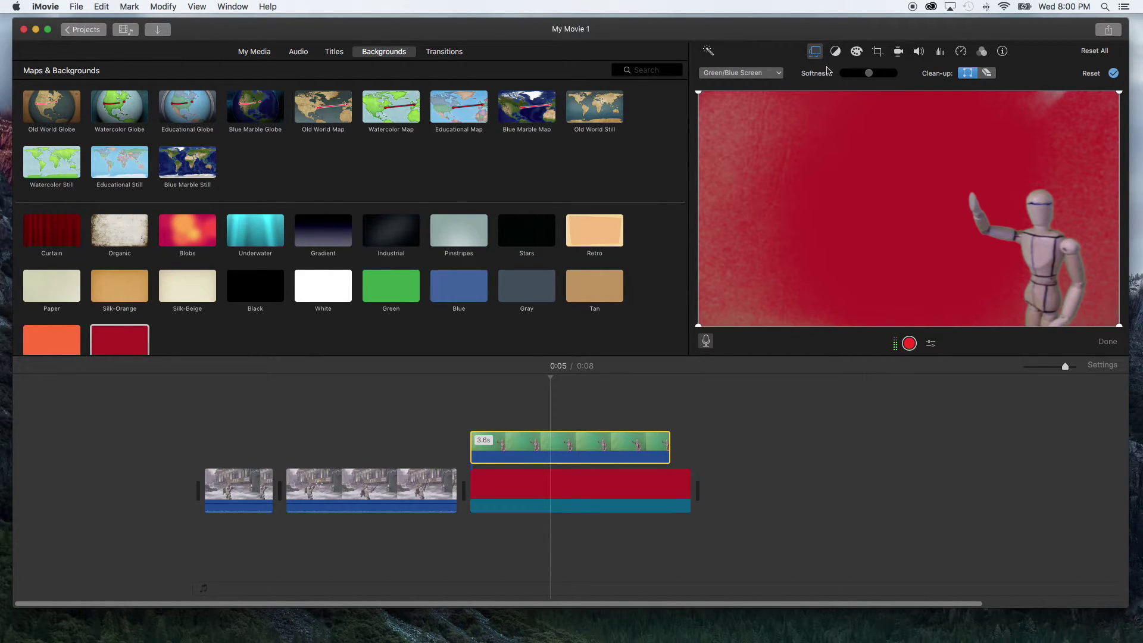
{"action": "mouse_move", "coordinate": [870, 74]}
{"action": "left_mouse_down"}
{"action": "mouse_move", "coordinate": [885, 75]}
{"action": "mouse_move", "coordinate": [855, 78]}
{"action": "mouse_move", "coordinate": [894, 77]}
{"action": "mouse_move", "coordinate": [877, 77]}
{"action": "left_mouse_up"}
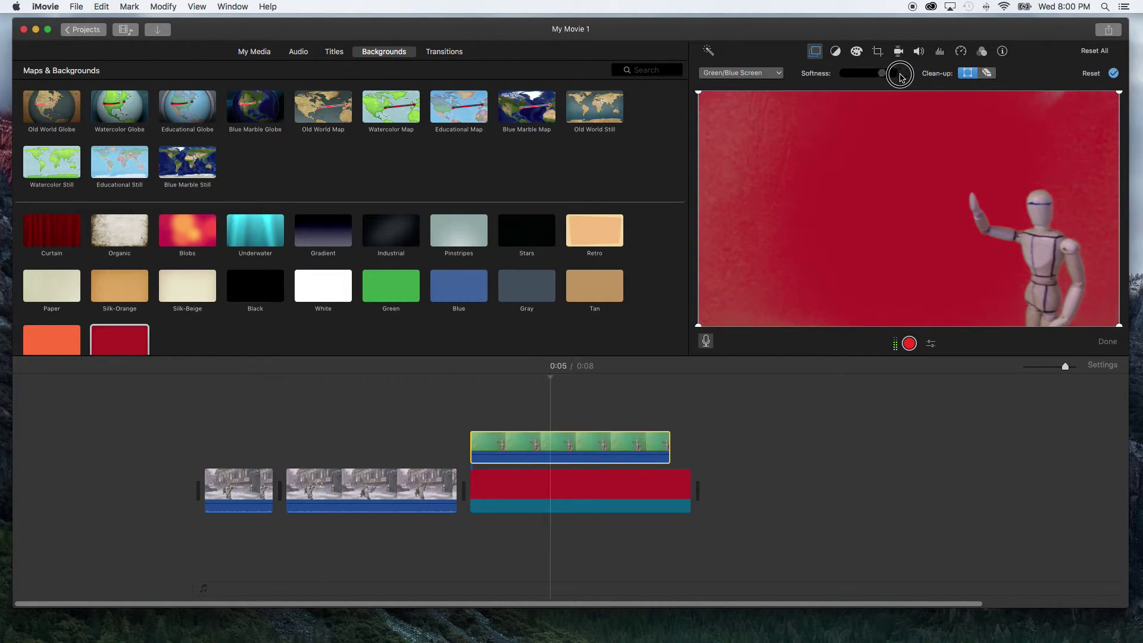
- Lower the Green/Blue Screen Softness slider slightly to a middle setting
{"action": "left_click_drag", "start_coordinate": [901, 76], "coordinate": [871, 77]}
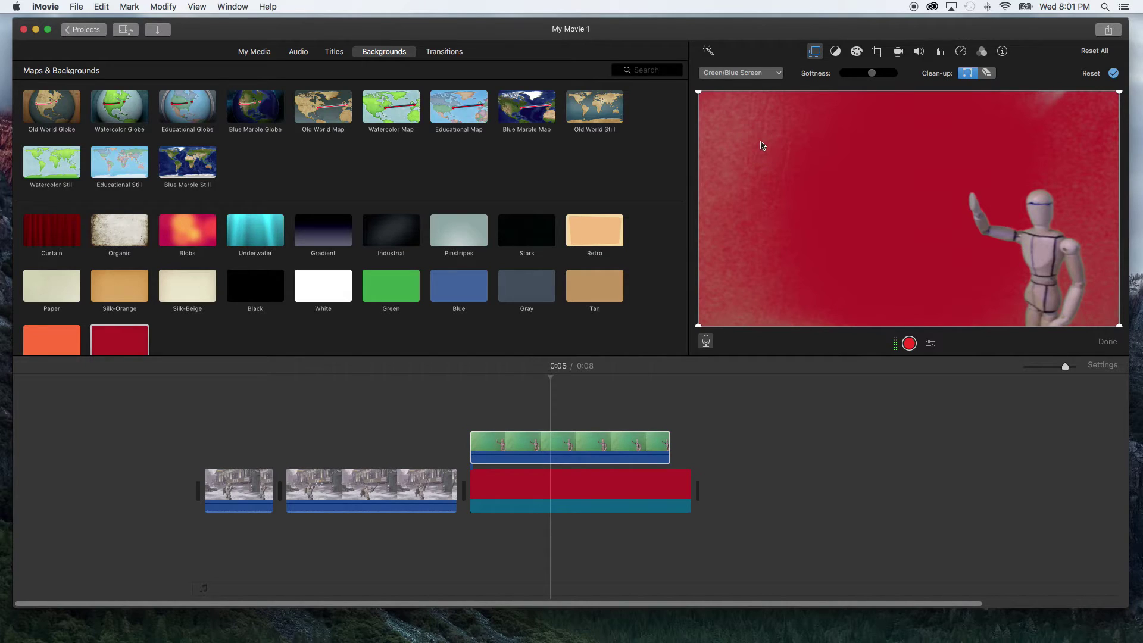
{"action": "left_click_drag", "start_coordinate": [699, 93], "coordinate": [812, 129]}
{"action": "left_click_drag", "start_coordinate": [699, 326], "coordinate": [788, 299]}
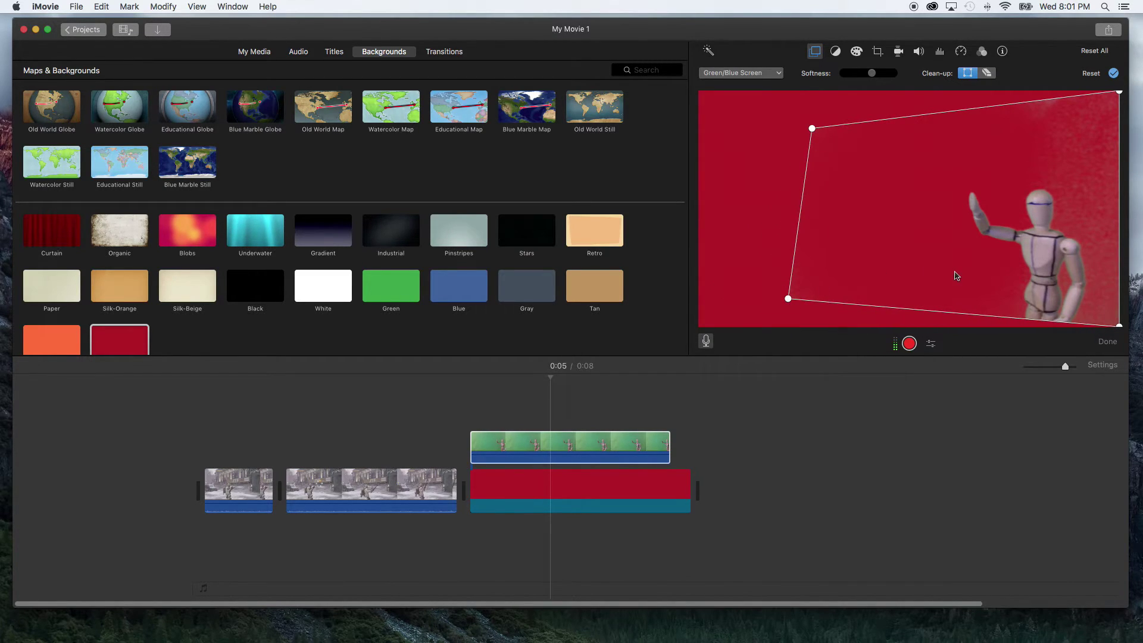
{"action": "left_click_drag", "start_coordinate": [788, 299], "coordinate": [792, 333]}
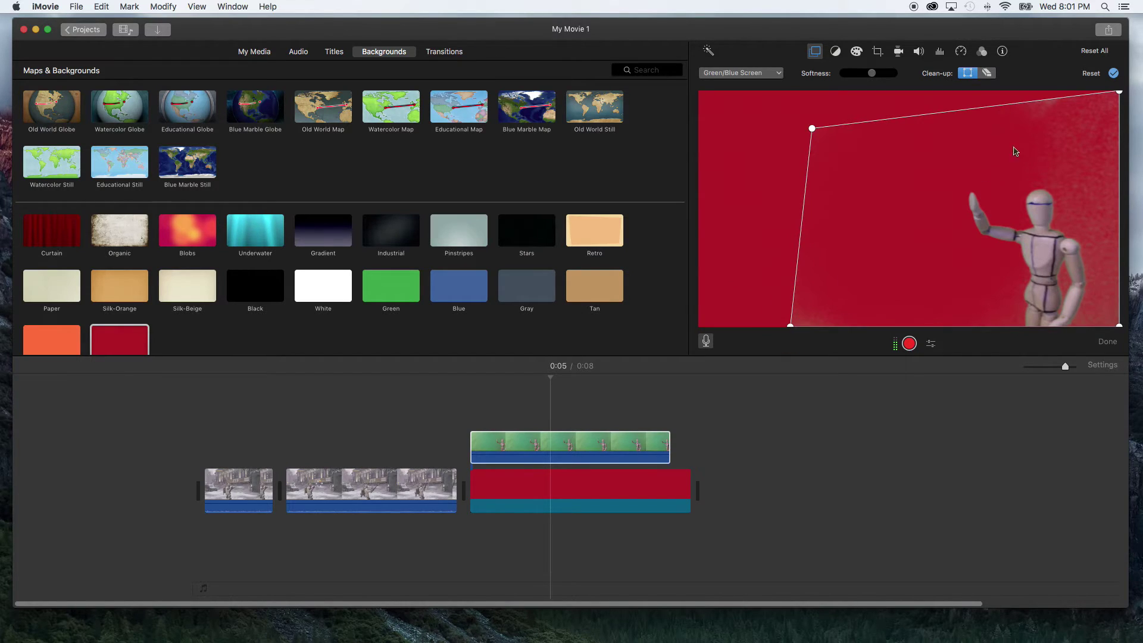
{"action": "mouse_move", "coordinate": [1119, 95]}
{"action": "left_mouse_down"}
{"action": "mouse_move", "coordinate": [1099, 231]}
{"action": "mouse_move", "coordinate": [1106, 118]}
{"action": "mouse_move", "coordinate": [1124, 90]}
{"action": "mouse_move", "coordinate": [1072, 110]}
{"action": "mouse_move", "coordinate": [1129, 101]}
{"action": "mouse_move", "coordinate": [1123, 91]}
{"action": "left_mouse_up"}
{"action": "left_click_drag", "start_coordinate": [812, 128], "coordinate": [698, 92]}
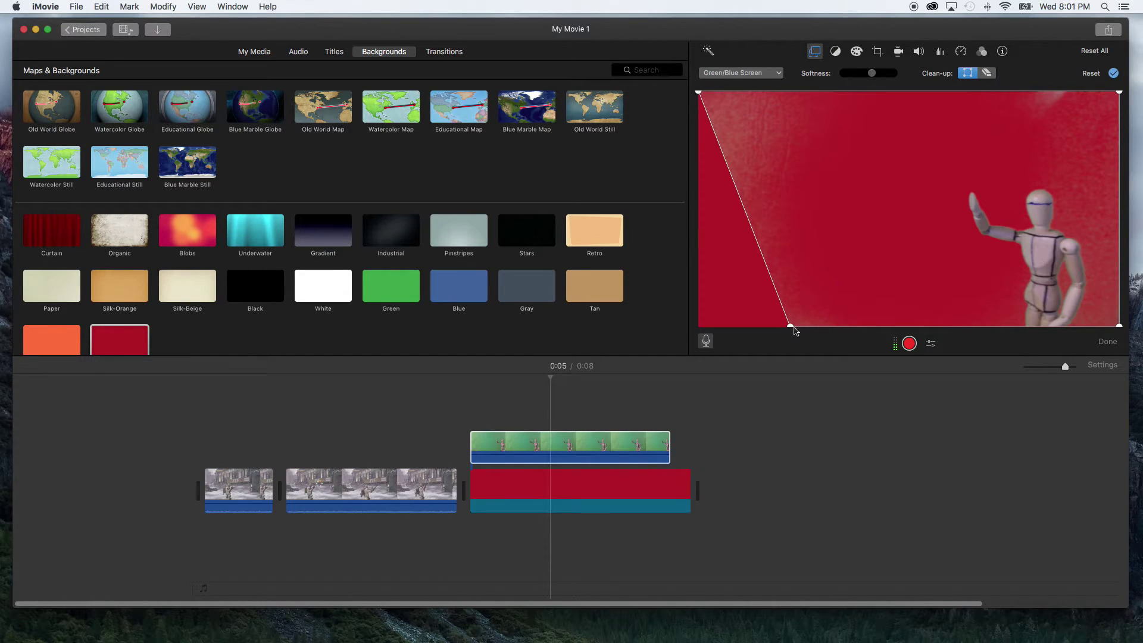
{"action": "left_click_drag", "start_coordinate": [790, 329], "coordinate": [698, 327]}
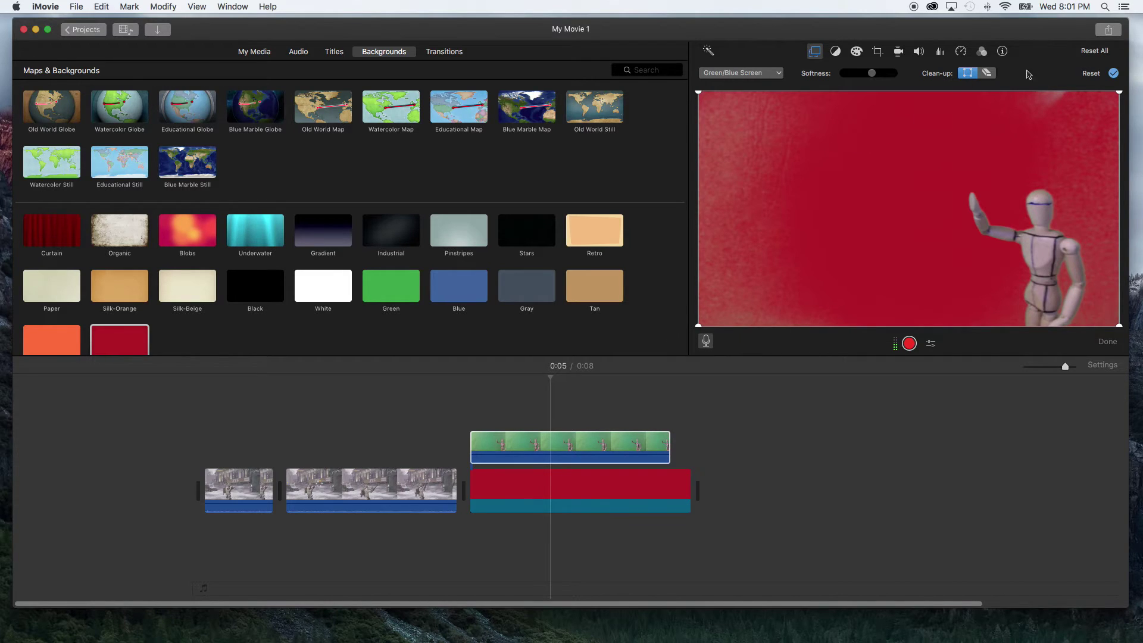
{"action": "left_click", "coordinate": [987, 72]}
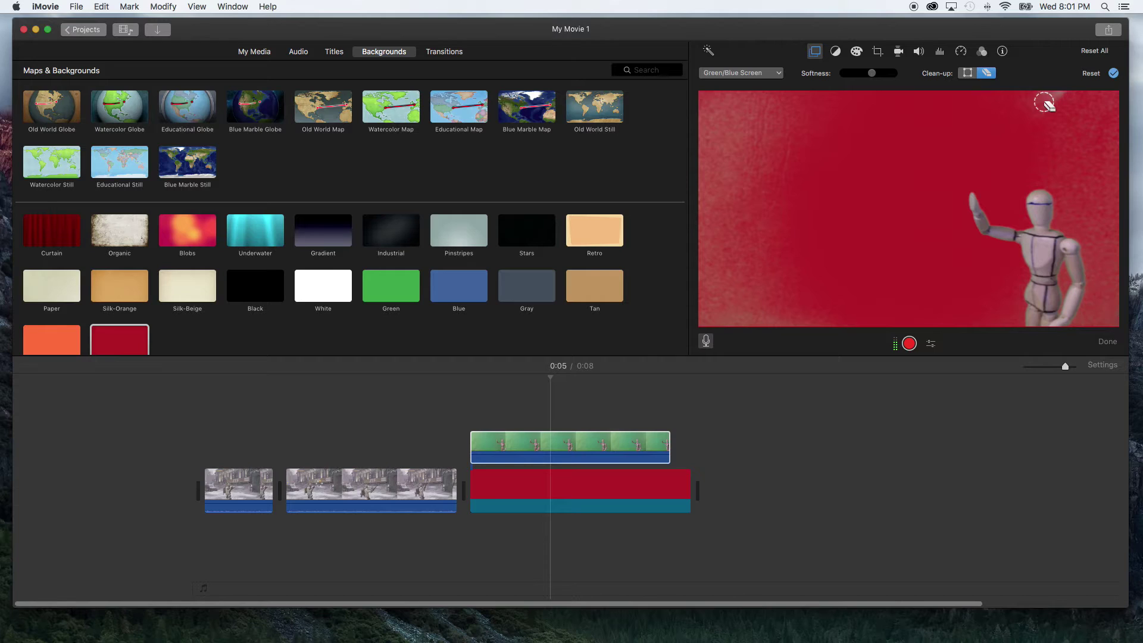
- Erase the leftover lighter patches at the frame's top left and top right with Clean-up
{"action": "left_click", "coordinate": [717, 134]}
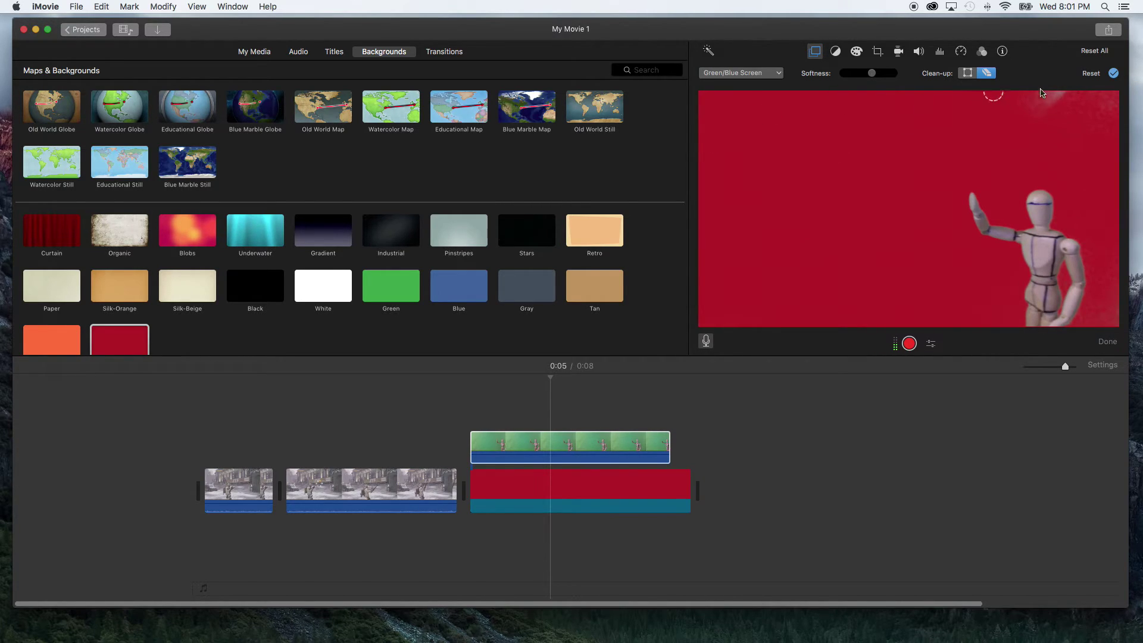
{"action": "left_click", "coordinate": [1054, 98]}
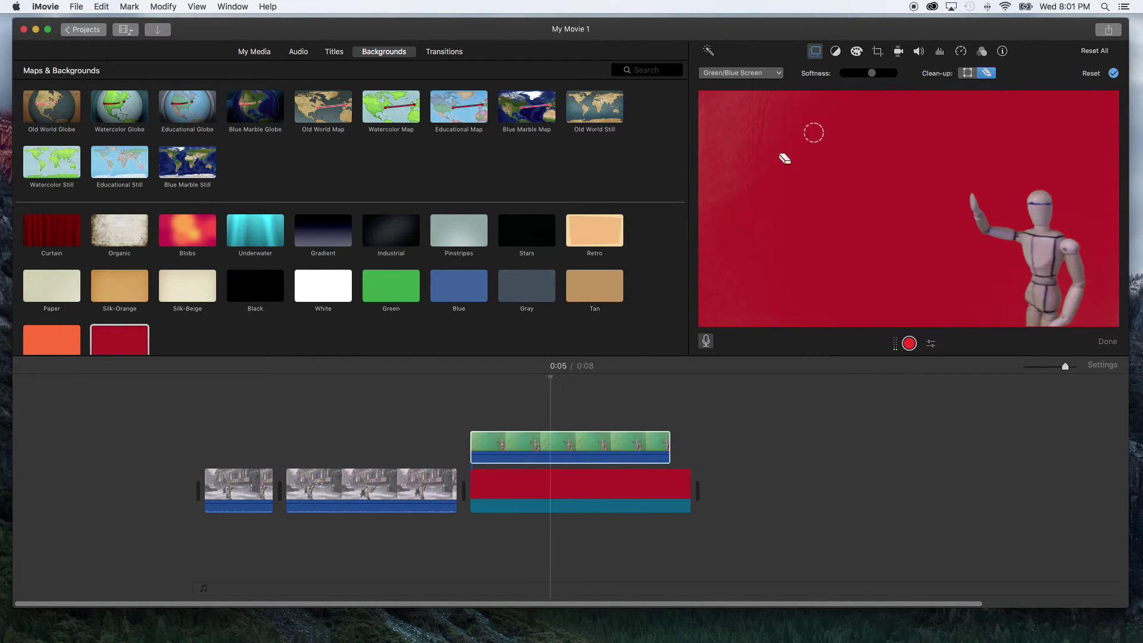
{"action": "left_click", "coordinate": [730, 169]}
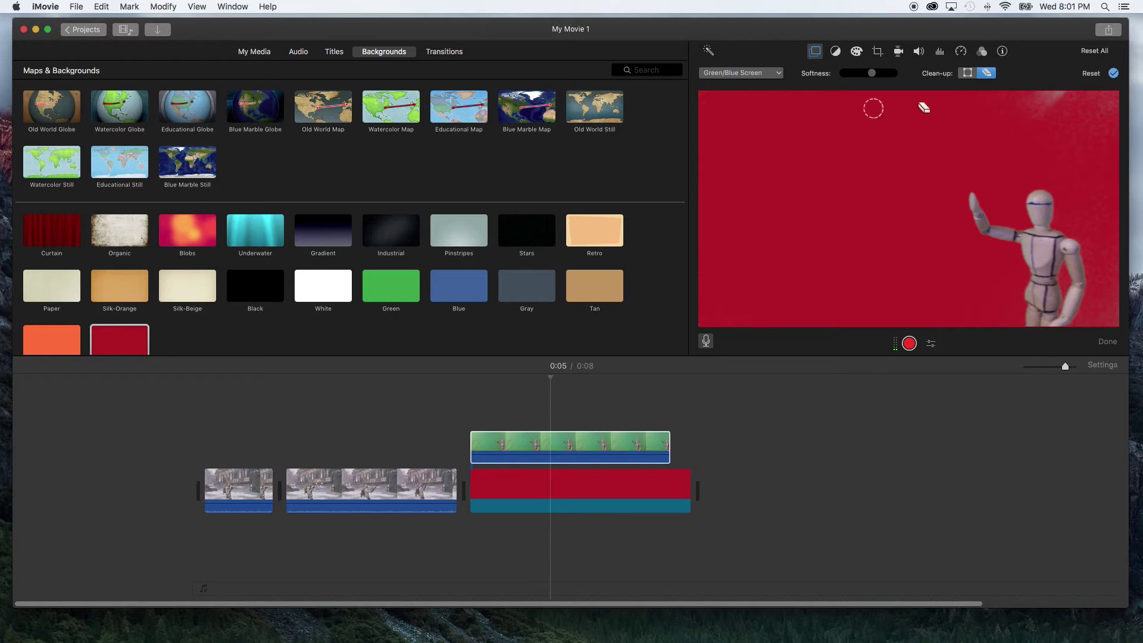
{"action": "left_click", "coordinate": [1052, 100]}
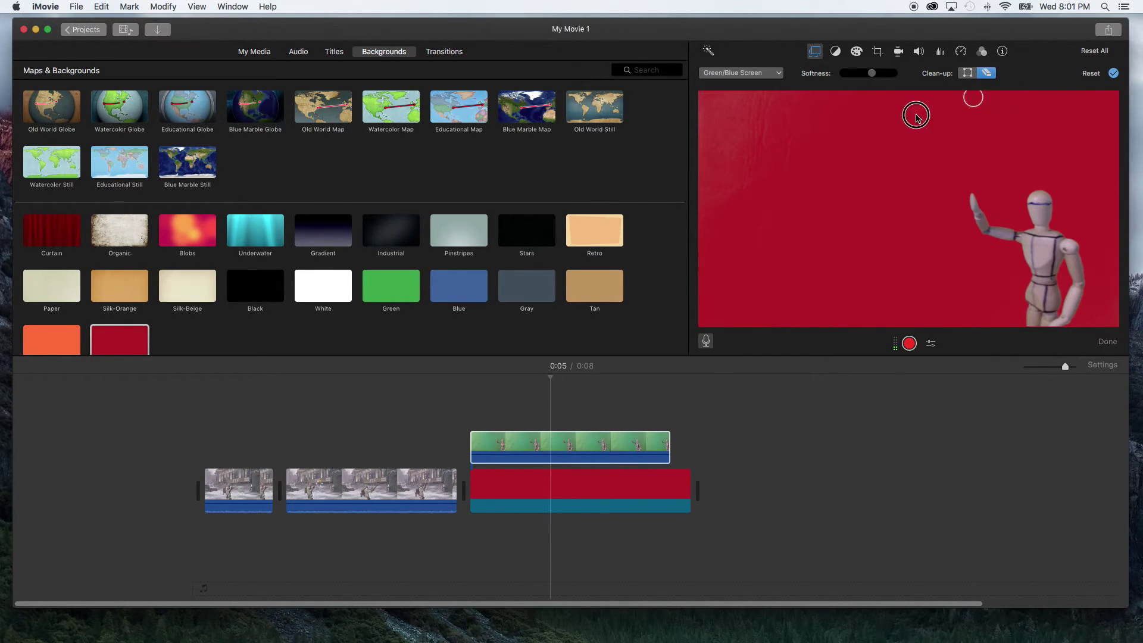
{"action": "left_click", "coordinate": [726, 159]}
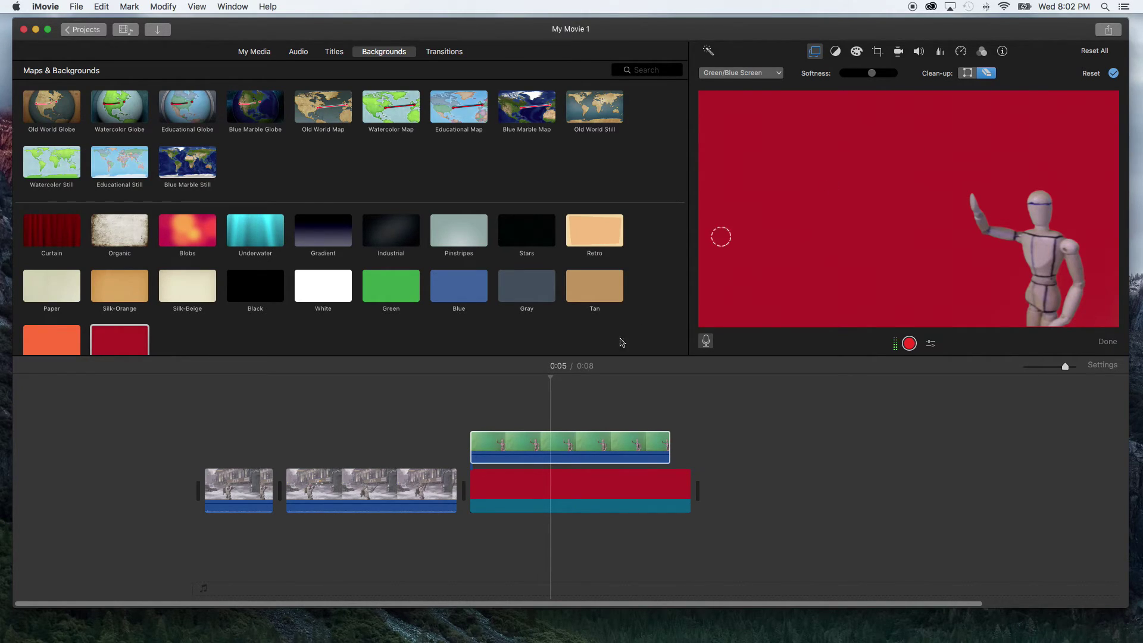
- Move the keyed mannequin clip over the snowy game footage, trimming and realigning it to fit
{"action": "left_click", "coordinate": [549, 396]}
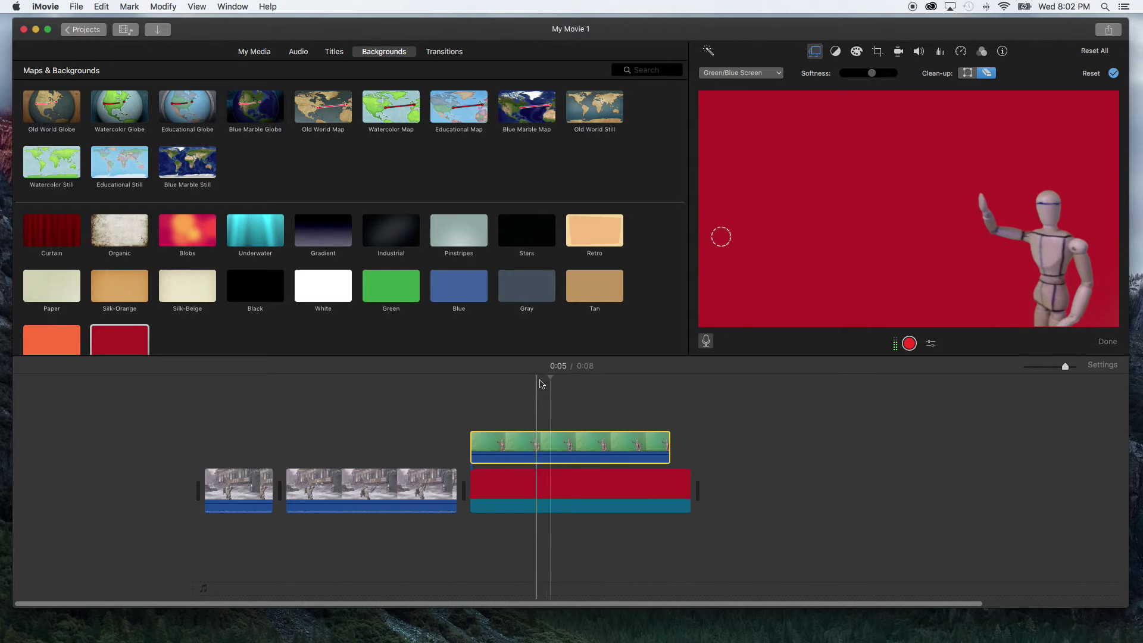
{"action": "left_click_drag", "start_coordinate": [531, 440], "coordinate": [297, 437]}
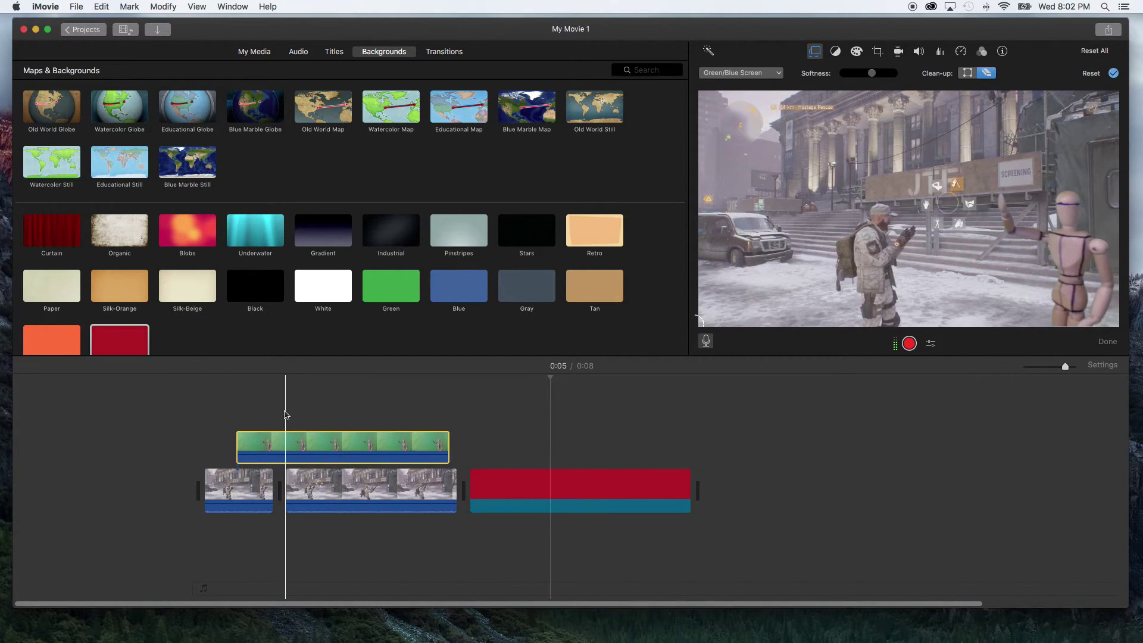
{"action": "left_click_drag", "start_coordinate": [279, 447], "coordinate": [299, 441]}
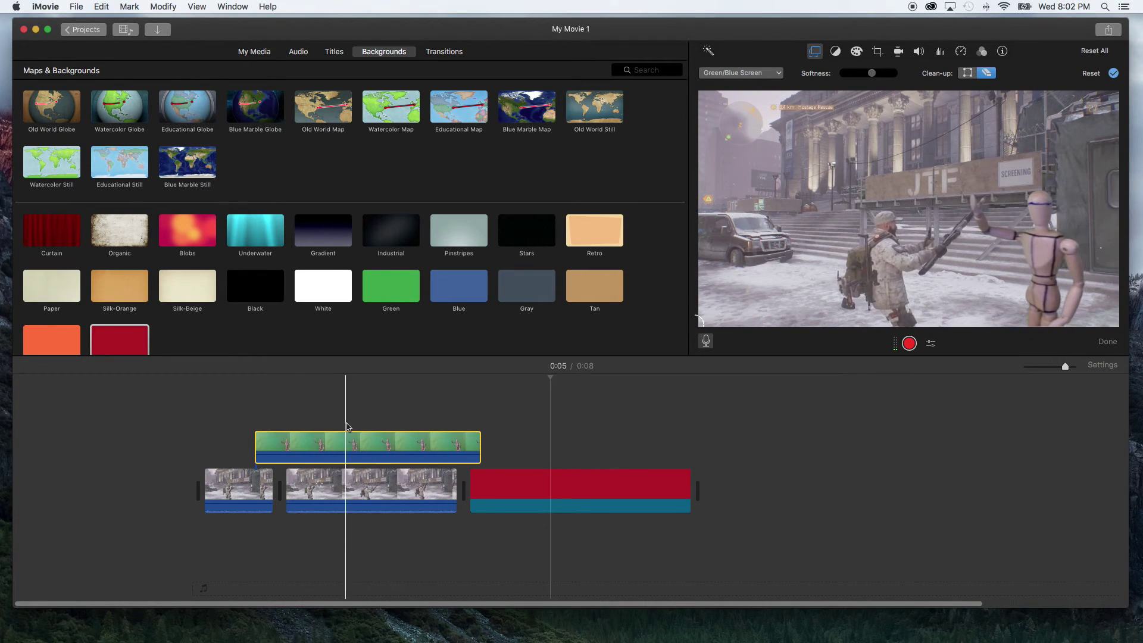
{"action": "left_click_drag", "start_coordinate": [251, 444], "coordinate": [279, 441]}
{"action": "left_click", "coordinate": [305, 441]}
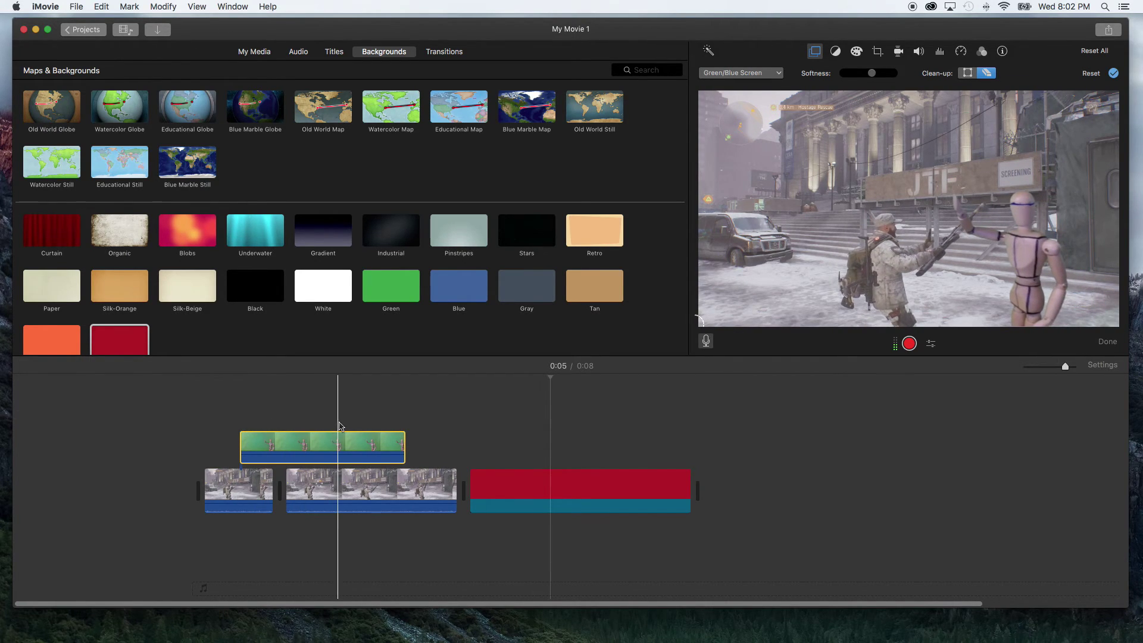
{"action": "left_click_drag", "start_coordinate": [307, 441], "coordinate": [335, 441]}
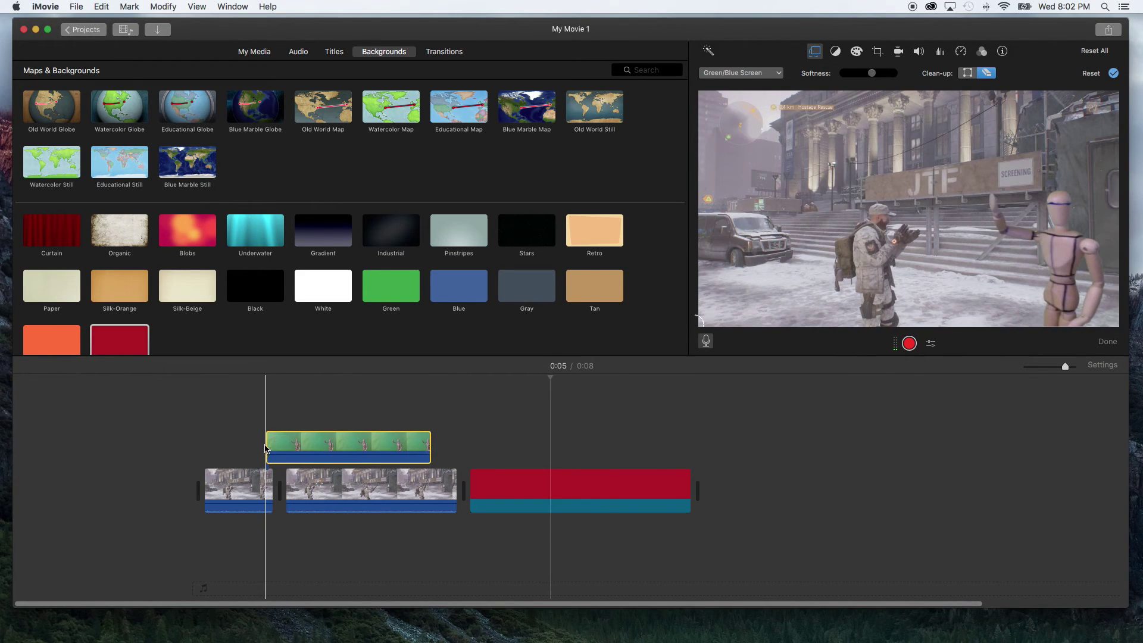
{"action": "left_click_drag", "start_coordinate": [268, 448], "coordinate": [299, 440]}
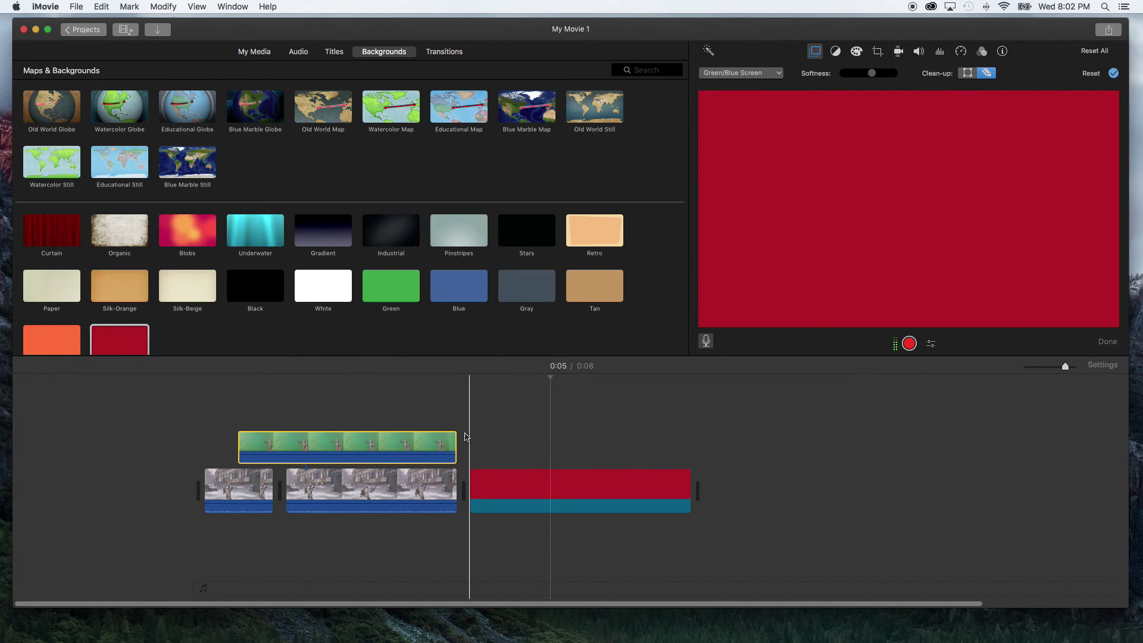
{"action": "left_click", "coordinate": [543, 493]}
- Delete the red background clip, leaving a 0:04 movie, and dismiss the Share options unexported
{"action": "key", "text": "Delete"}
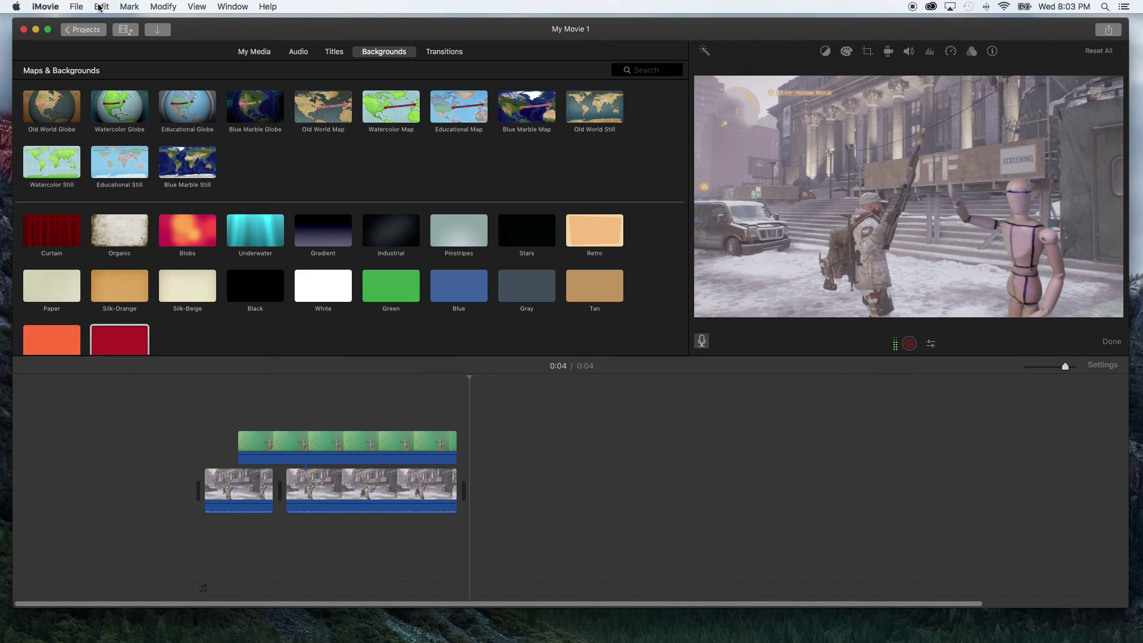
{"action": "left_click", "coordinate": [77, 8]}
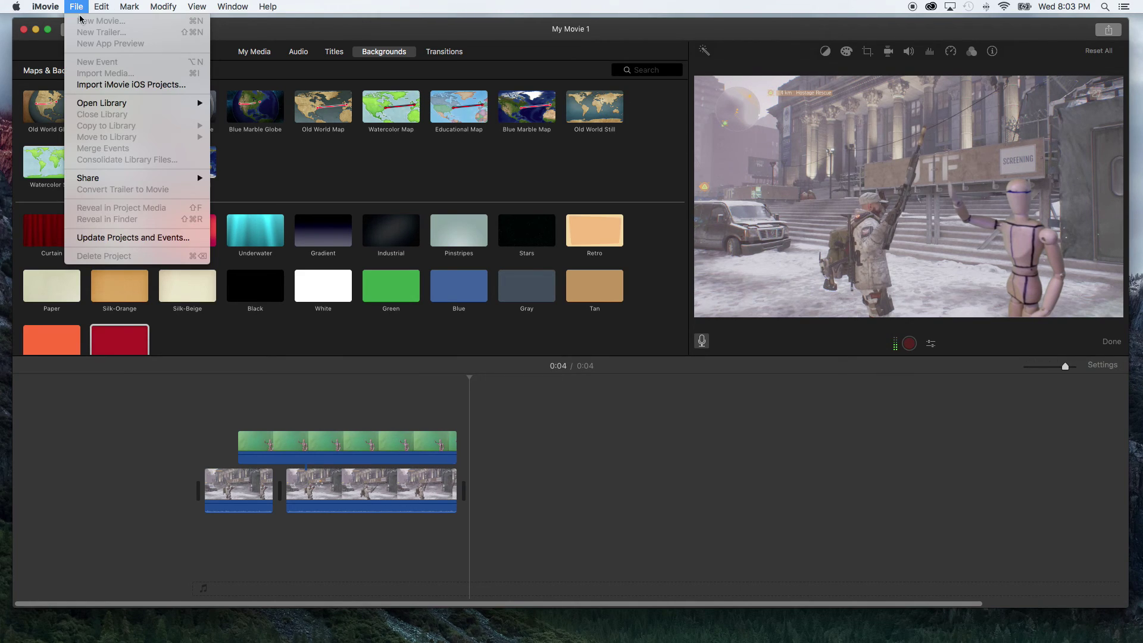
{"action": "mouse_move", "coordinate": [141, 179]}
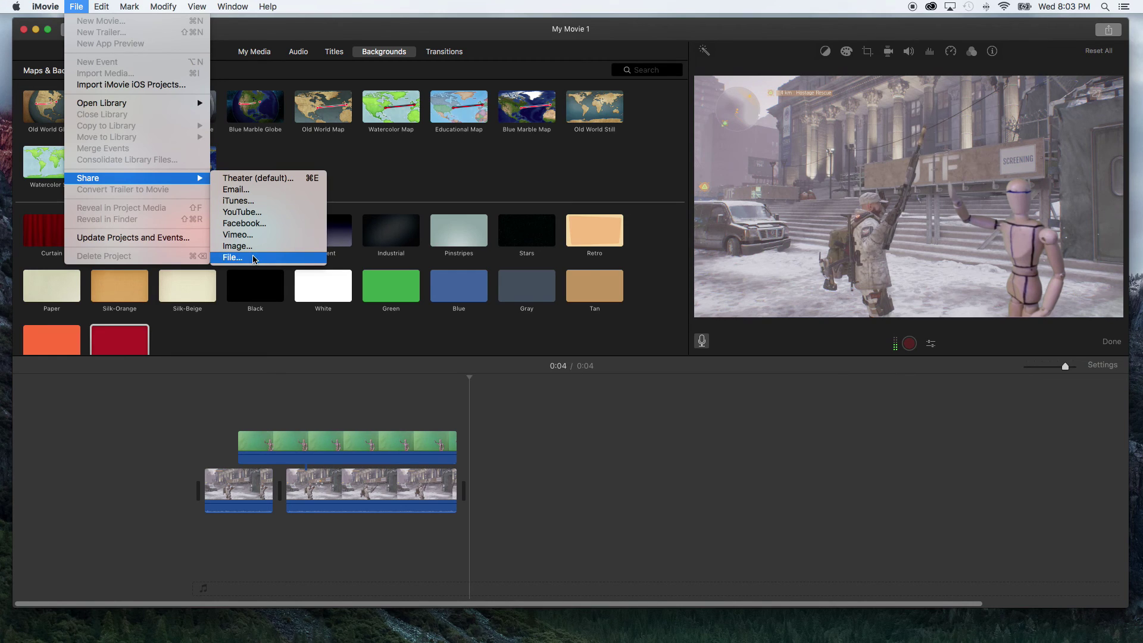
{"action": "left_click", "coordinate": [341, 410]}
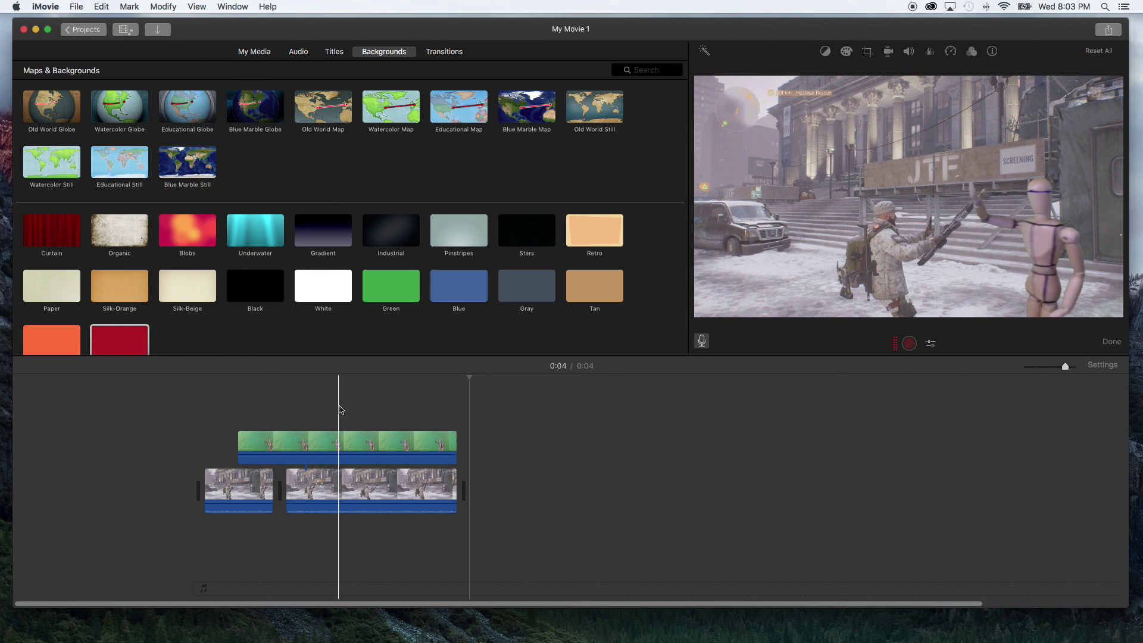